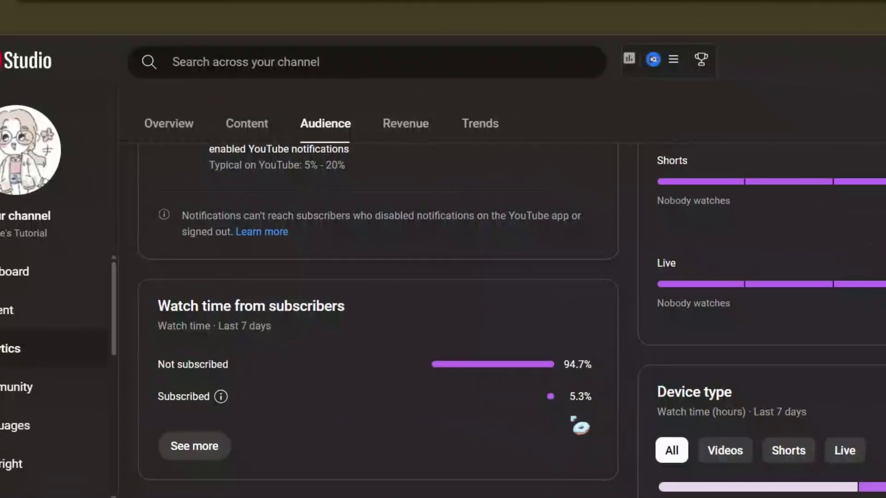
Step: Highlight the 5.3% subscribed watch-time share and the word Subscribed, then clear the highlight
left_click_drag(571, 396, 593, 399)
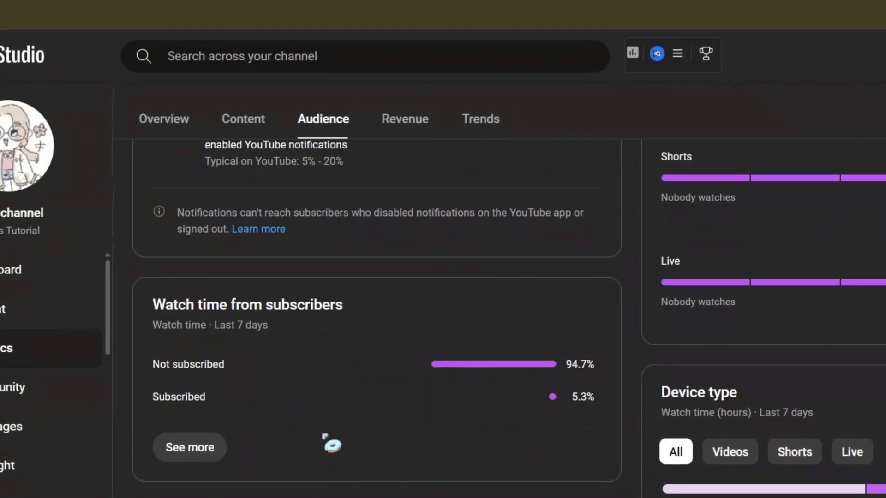
left_click_drag(158, 396, 208, 398)
left_click(206, 426)
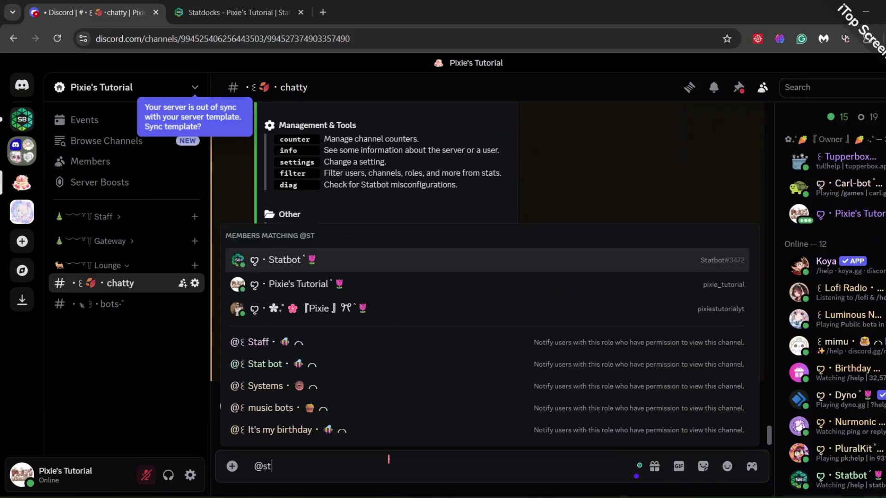
type("at")
left_click(334, 377)
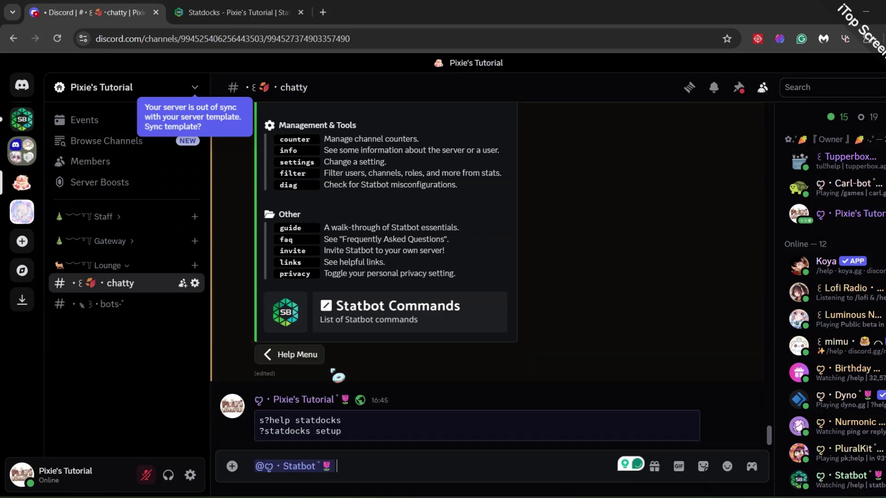
key("Return")
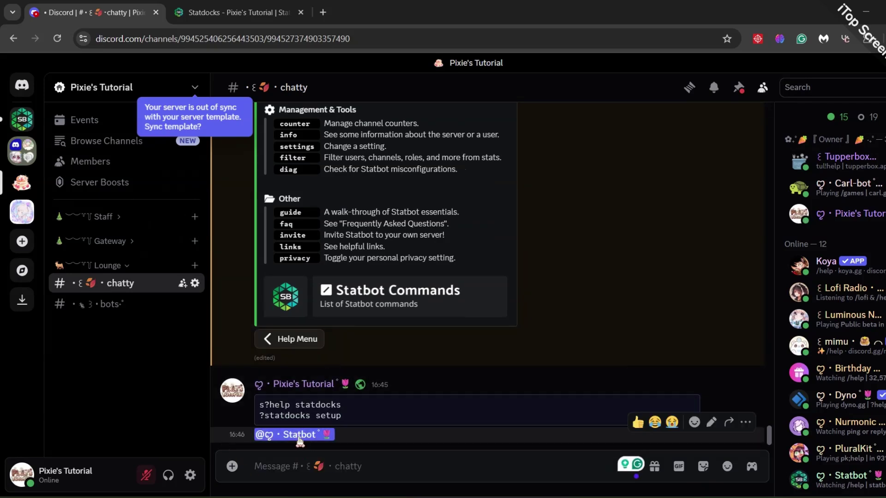
left_click(311, 438)
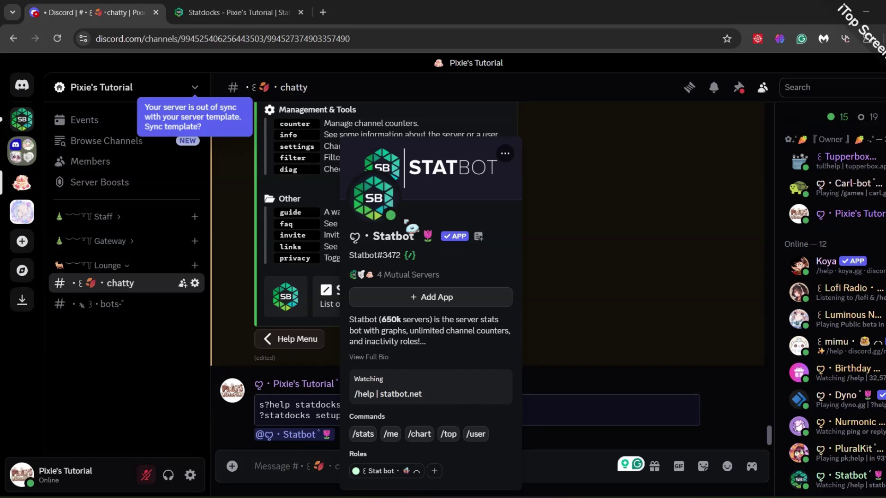
left_click(563, 305)
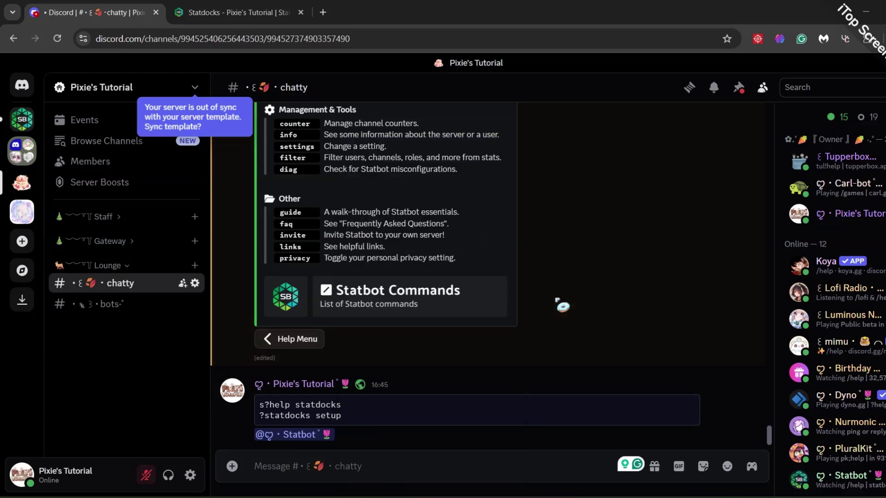
key("ctrl+Tab")
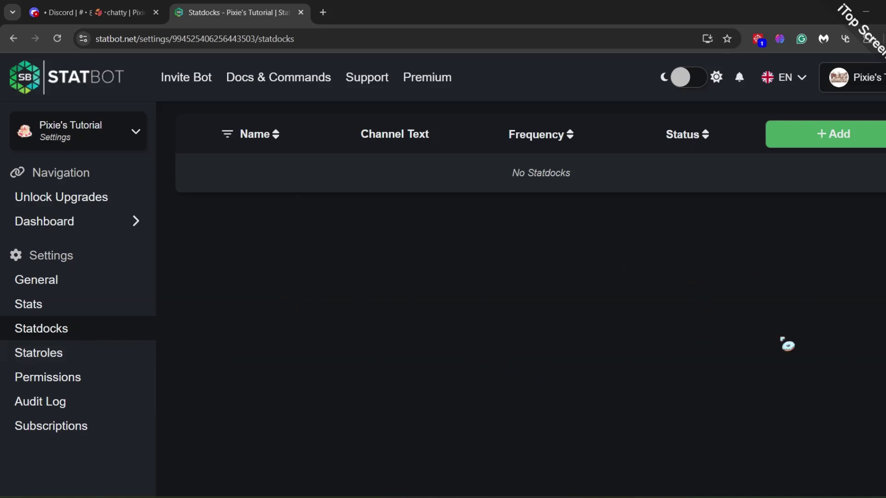
left_click(122, 12)
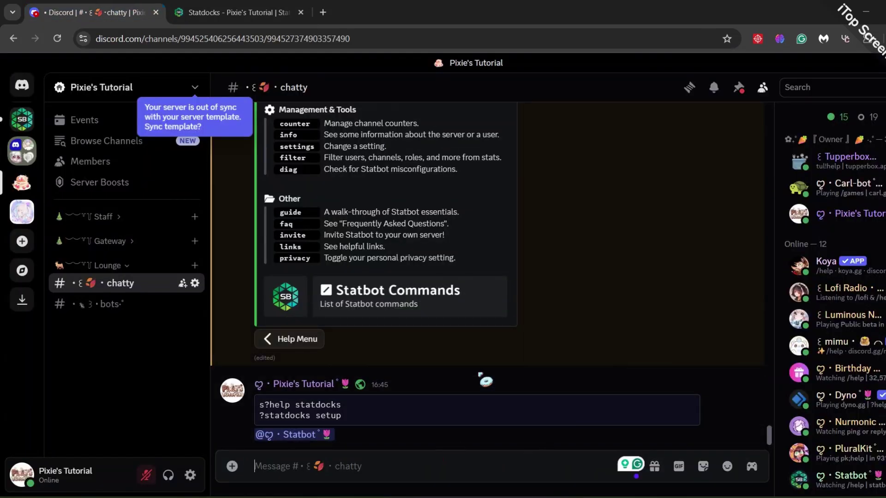
Step: Copy 's?help statdocks' and send it in chatty to get Statbot's help menu
left_click_drag(343, 405, 258, 406)
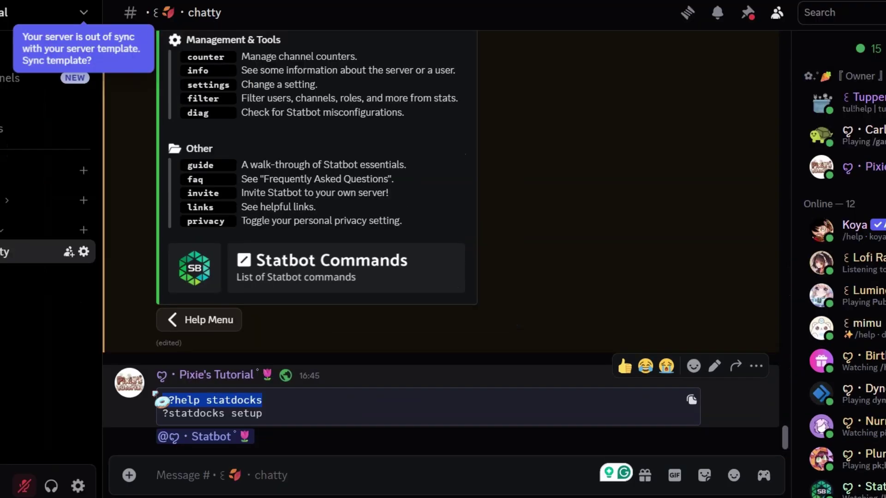
key("ctrl+c")
left_click(247, 480)
key("ctrl+v")
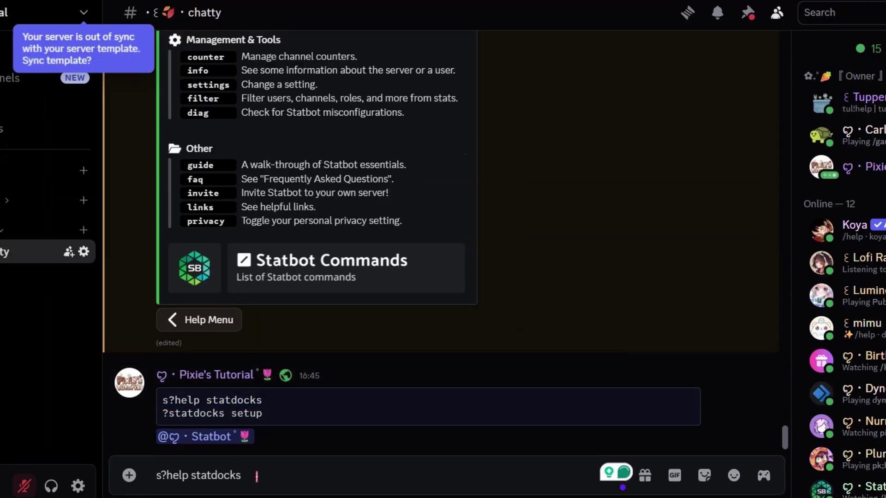
key("Return")
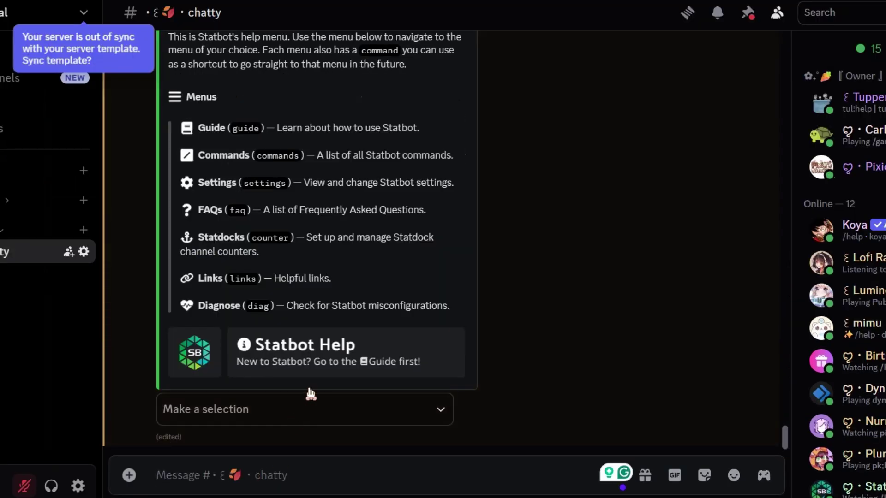
scroll(311, 394, "up", 2)
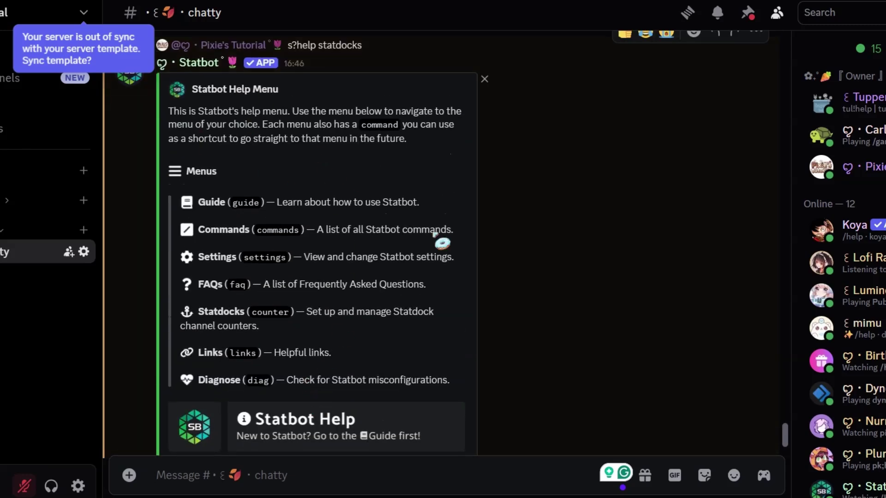
scroll(438, 238, "down", 2)
Step: Send 's?statdocks setup' in chatty after briefly checking the help section list
left_click(401, 414)
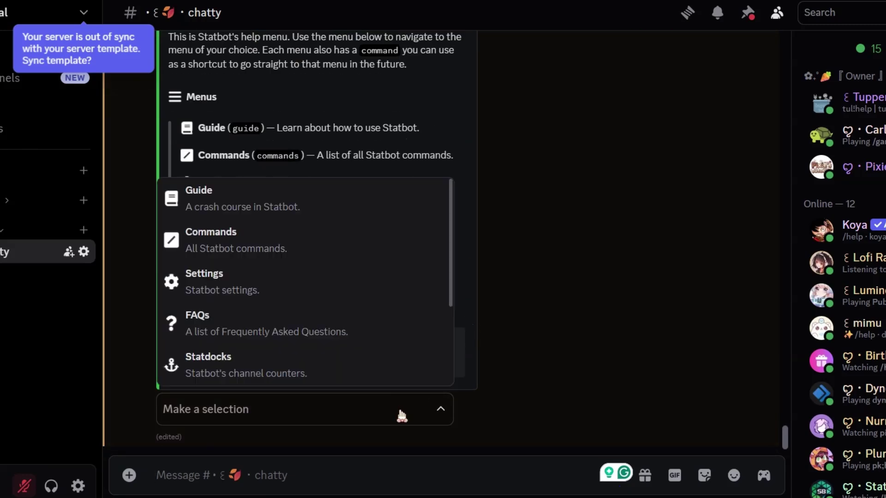
left_click(402, 414)
left_click(86, 12)
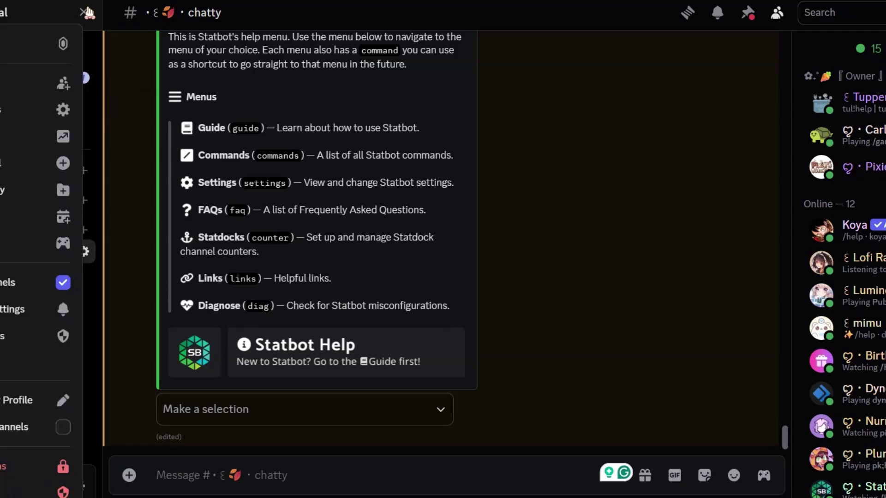
left_click(86, 12)
scroll(566, 325, "up", 5)
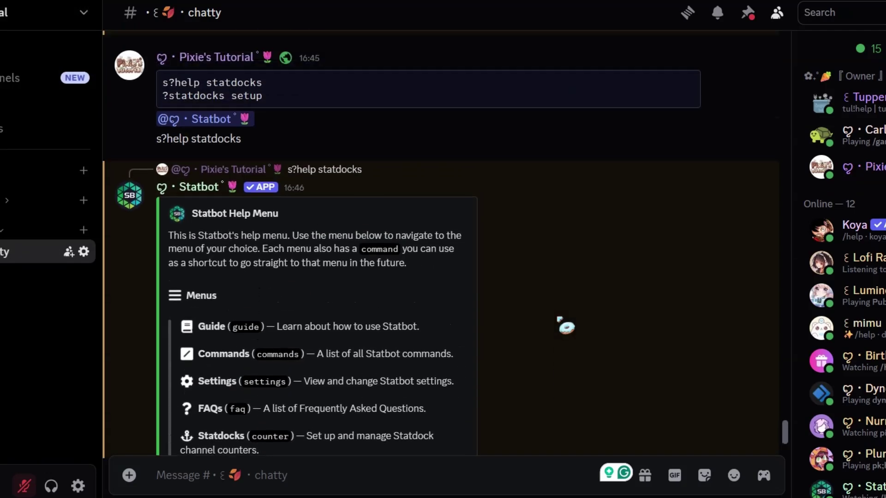
scroll(408, 433, "down", 6)
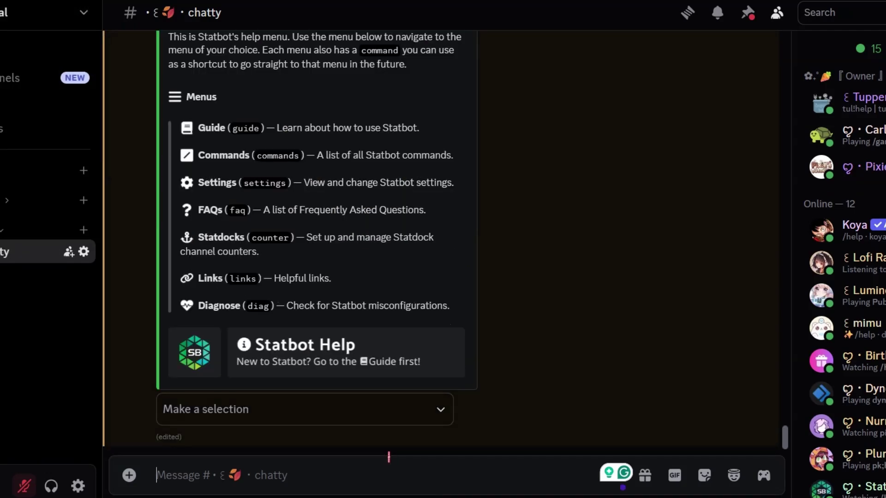
key("ctrl+v")
key("Return")
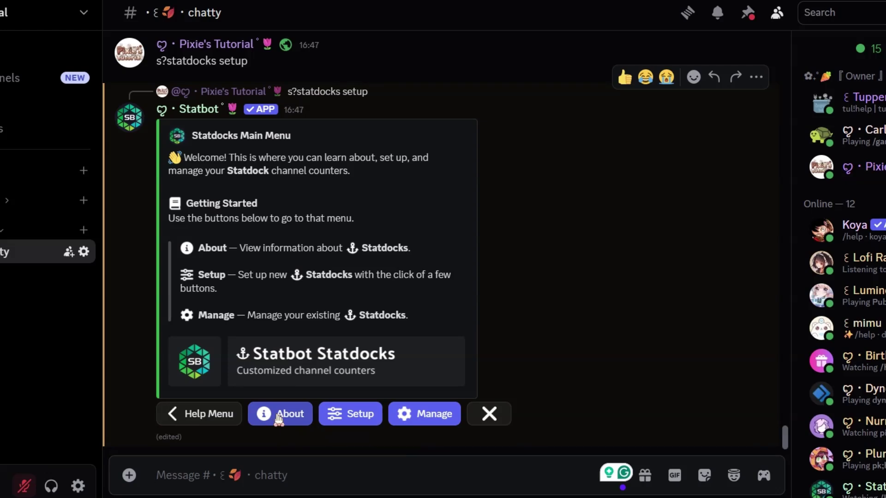
Step: Choose Setup in Statbot's Statdocks Main Menu reply to reveal Quick, Custom and Advanced options
left_click(352, 424)
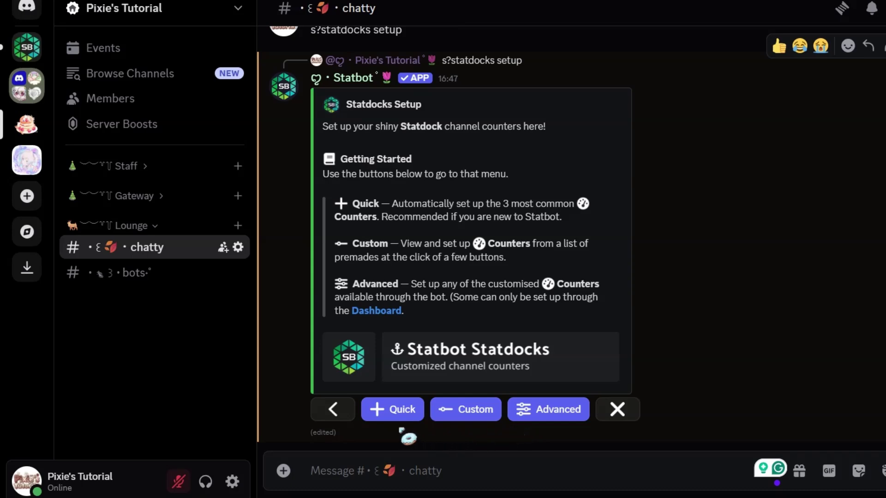
Step: Run Quick setup, confirm creating the Statbot Statdocks category, then return to the Main Menu
left_click(382, 412)
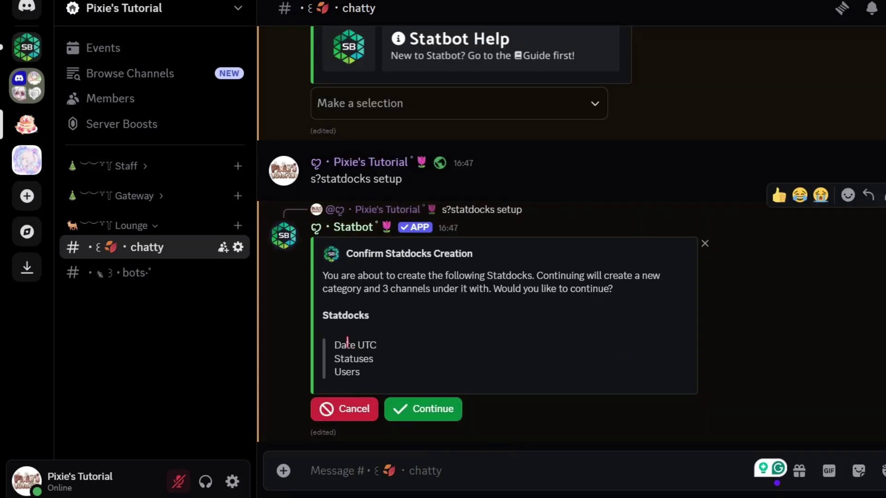
left_click_drag(336, 345, 480, 386)
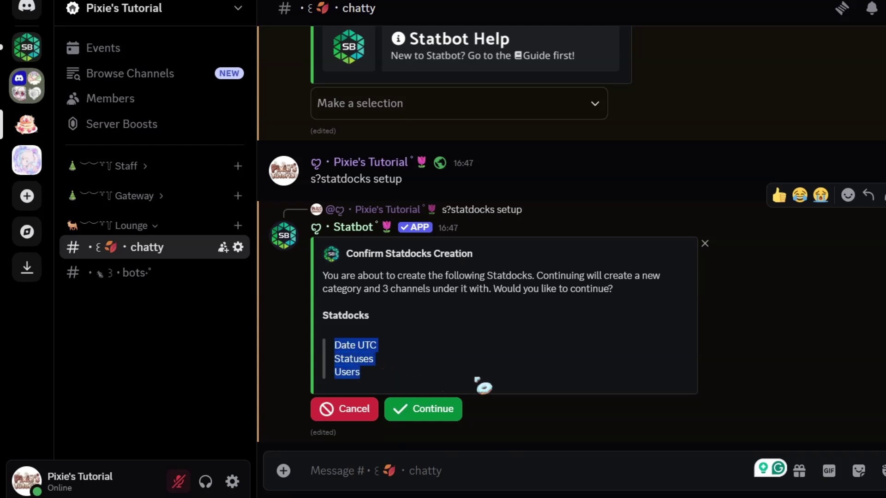
left_click(451, 418)
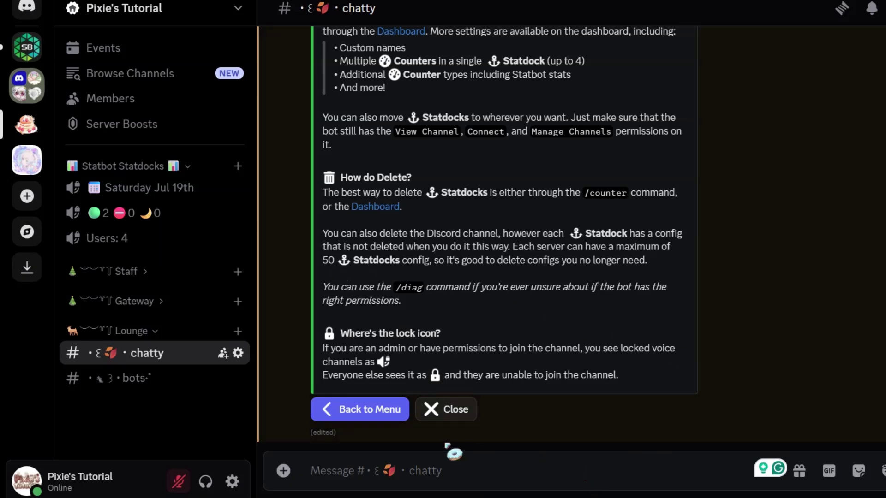
left_click(357, 409)
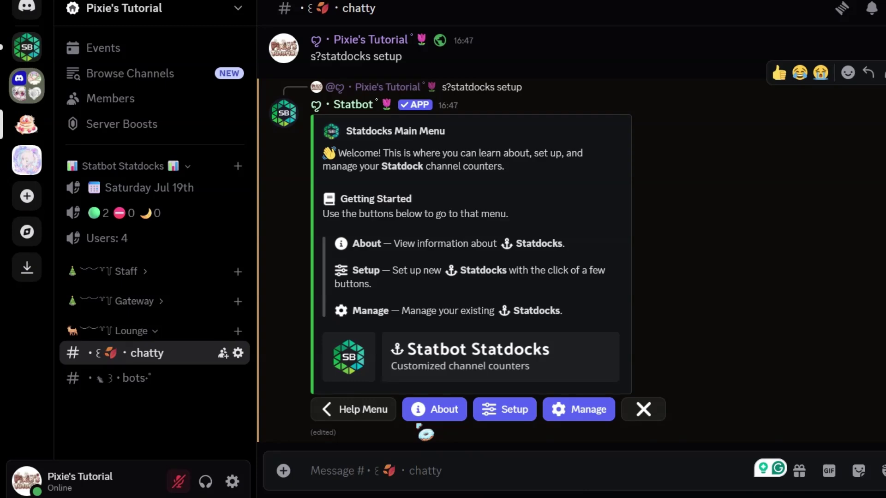
Step: Go to Setup > Custom, pick the Member Counters page, and continue to Select Statdock
left_click(494, 411)
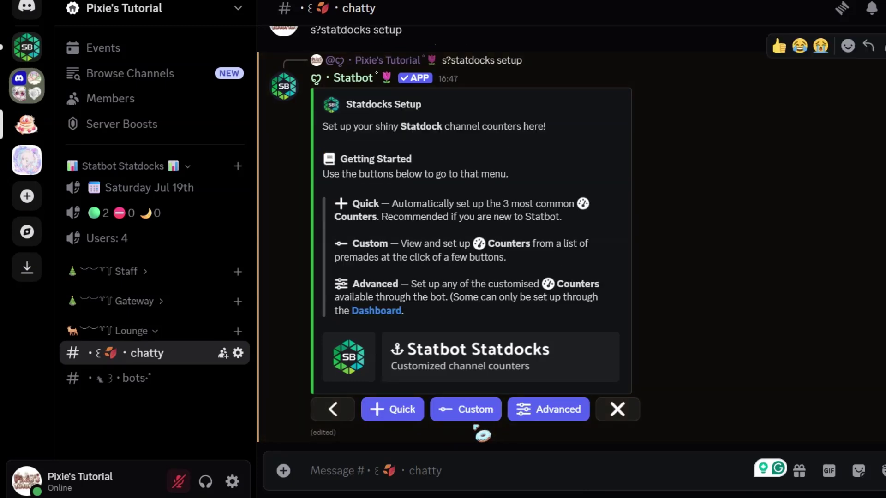
left_click(466, 413)
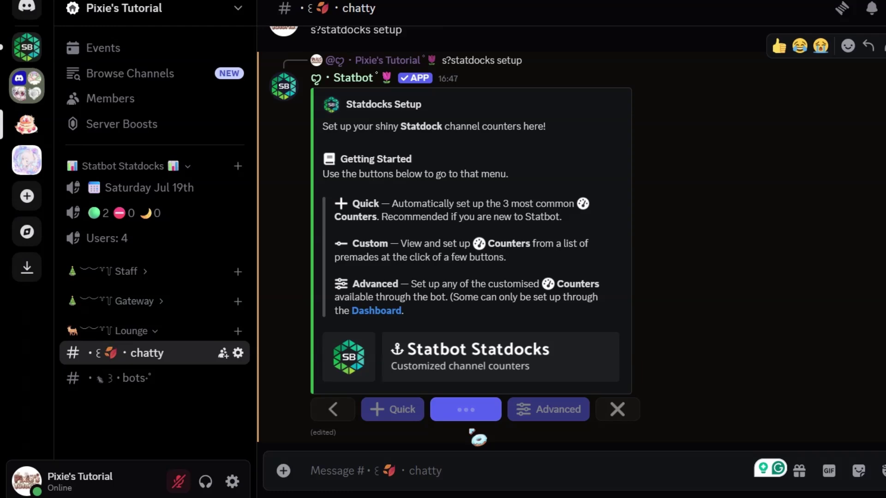
left_click(479, 389)
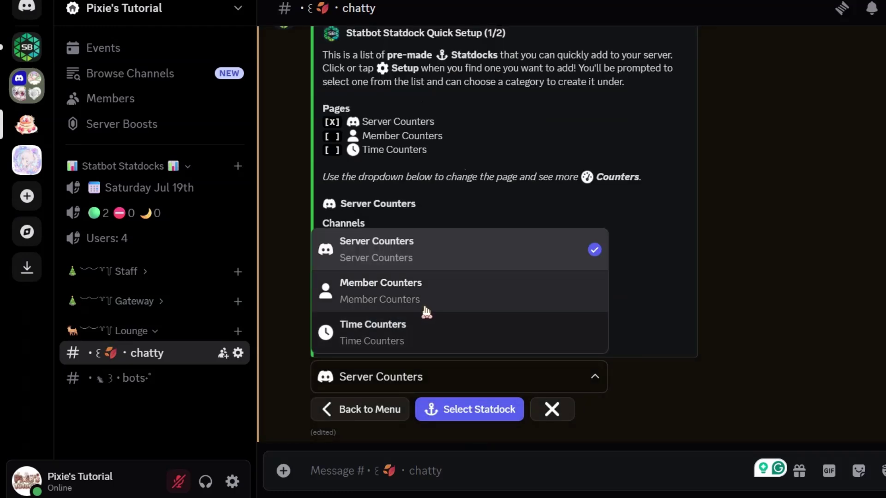
left_click(427, 313)
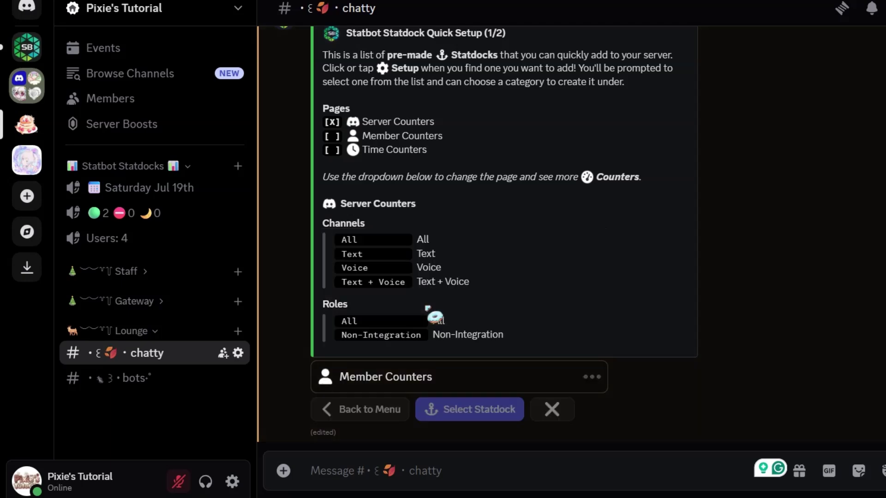
left_click(485, 409)
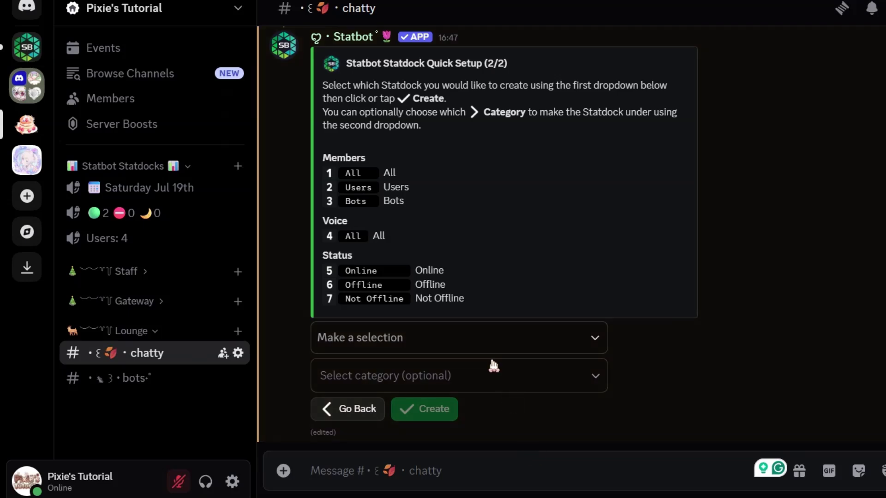
Step: Create the 5 Status Online counter in the Statbot Statdocks category, then go Back to Menu
left_click(488, 342)
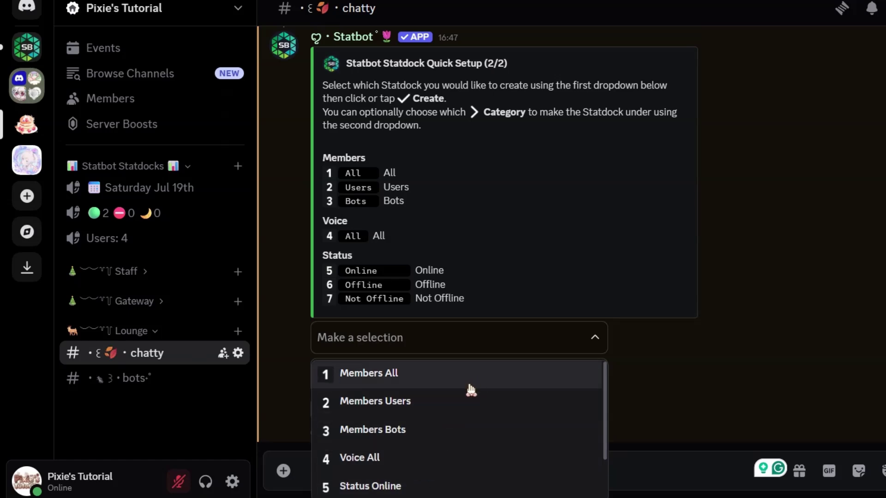
left_click(458, 489)
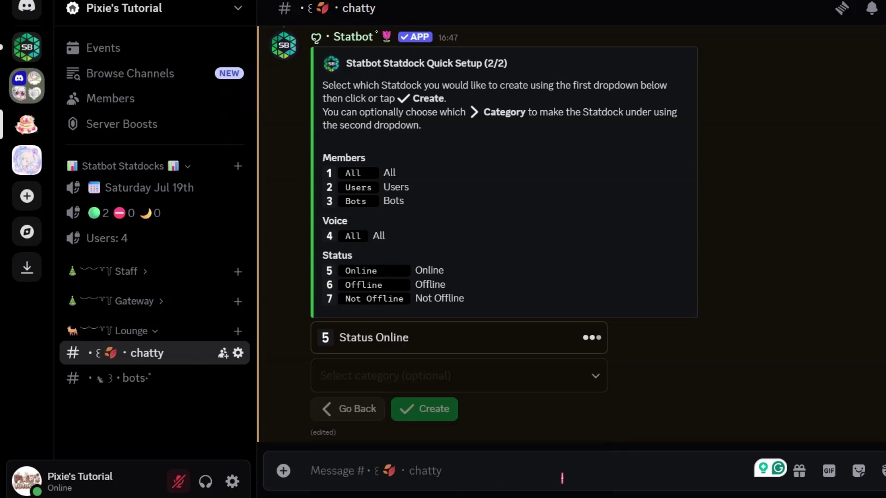
left_click(564, 393)
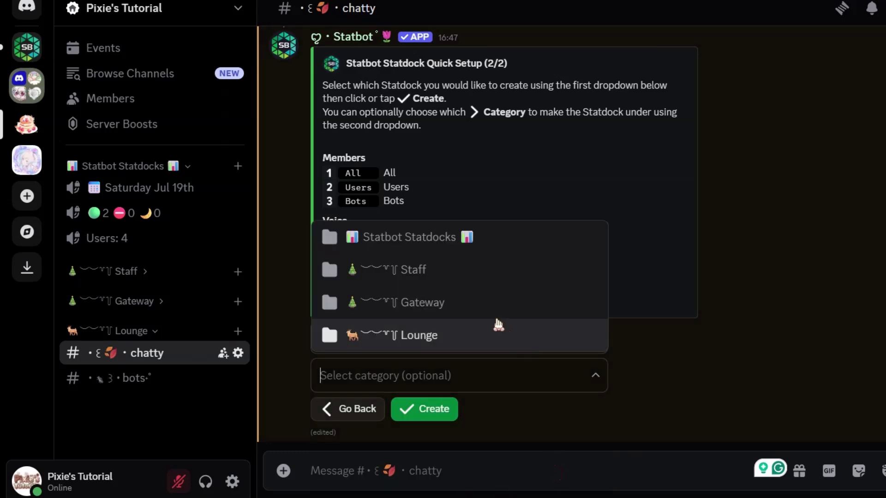
left_click(465, 237)
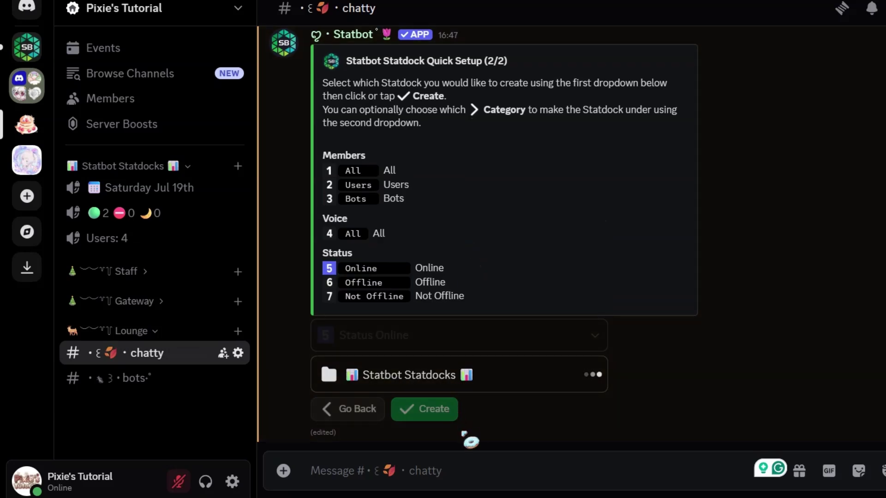
left_click(451, 415)
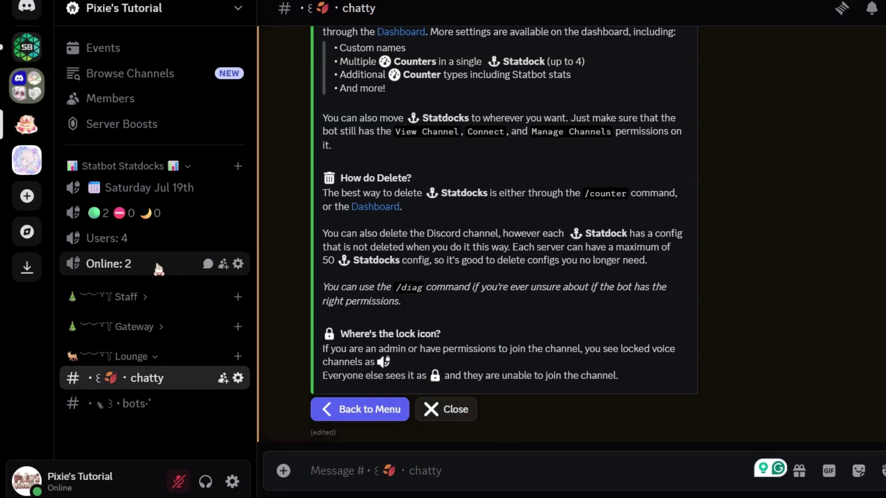
left_click(336, 415)
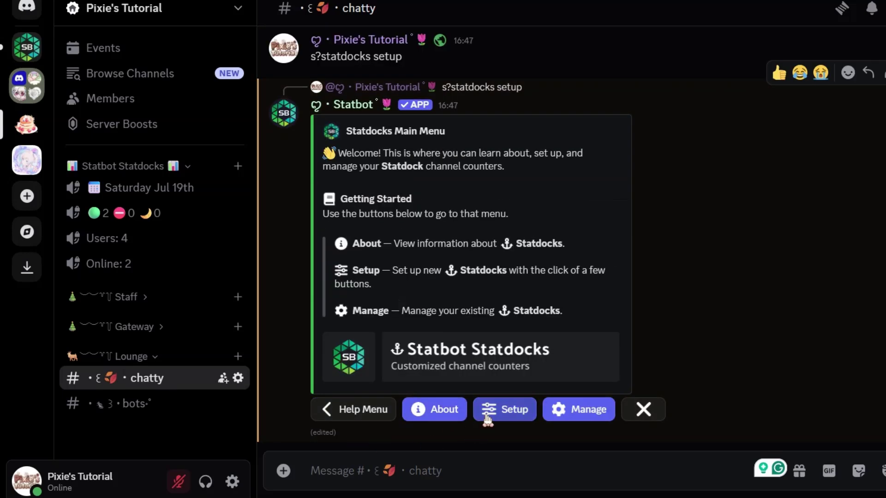
Step: Create a Time UTC clock channel from the Time Counters page via Setup > Custom
left_click(488, 419)
left_click(484, 415)
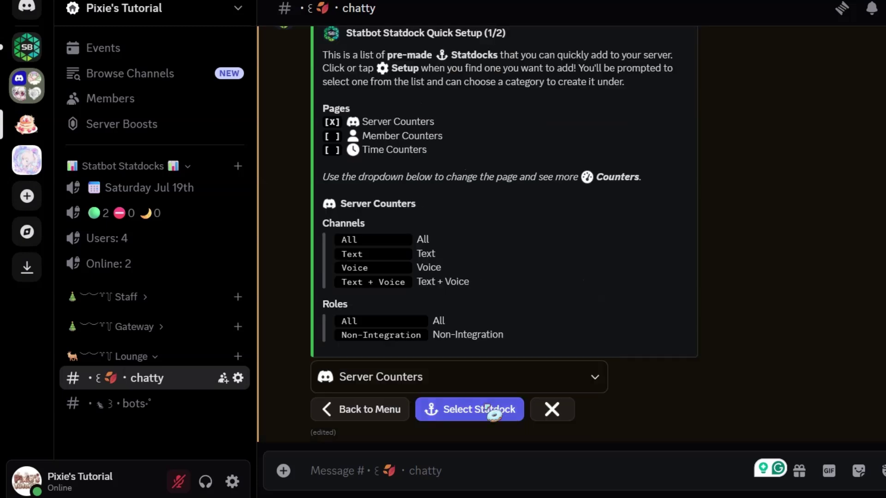
left_click(439, 388)
left_click(404, 330)
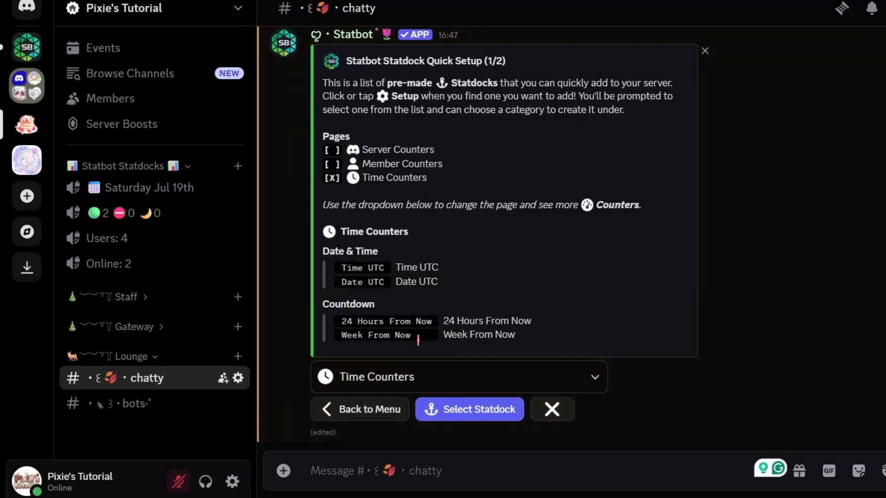
left_click(460, 415)
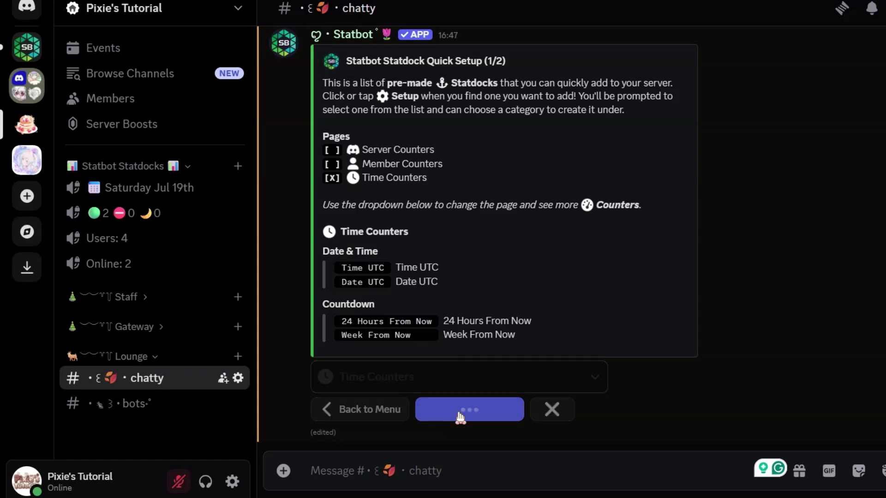
left_click(447, 338)
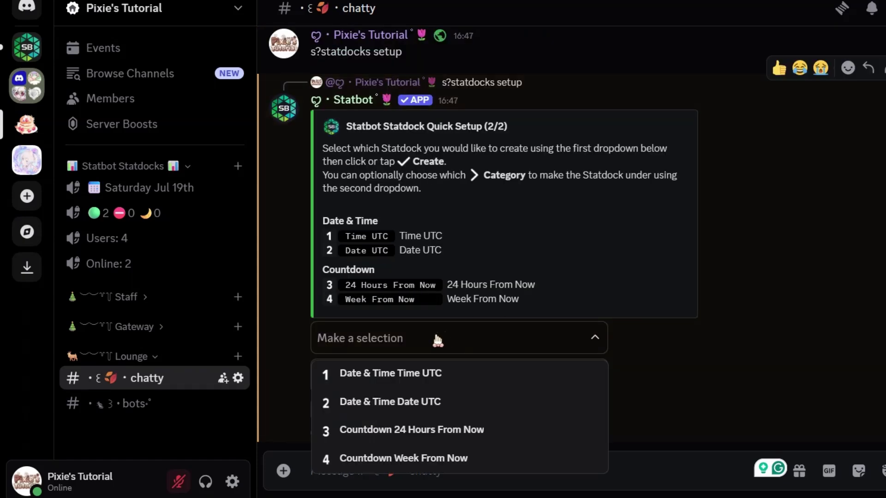
left_click(470, 377)
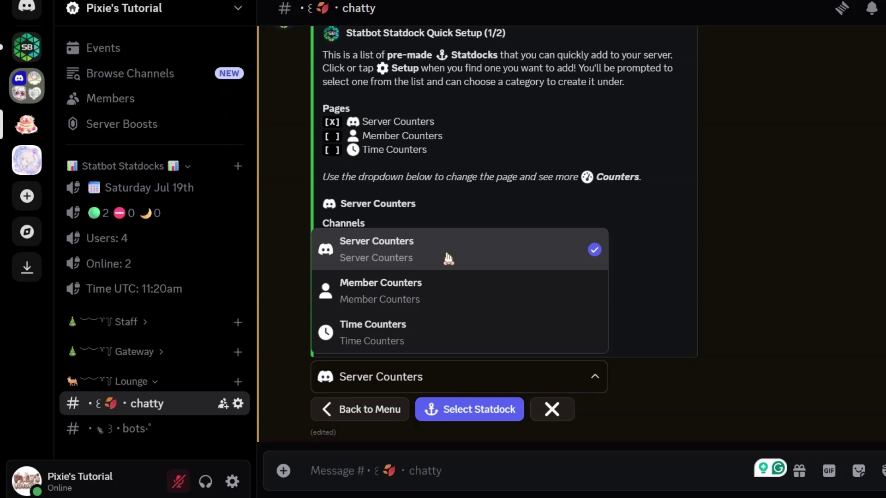
Step: Keep the Server Counters page, continue to Select Statdock, and browse the counter and category lists
left_click(441, 264)
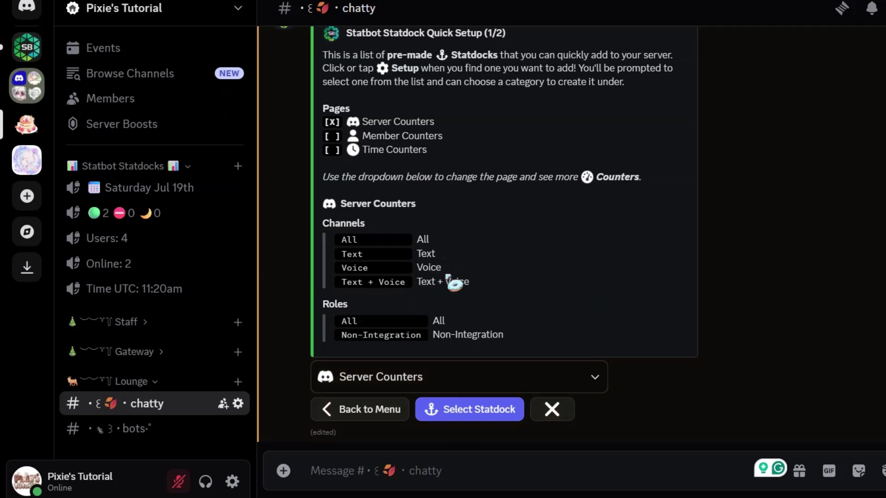
left_click(471, 411)
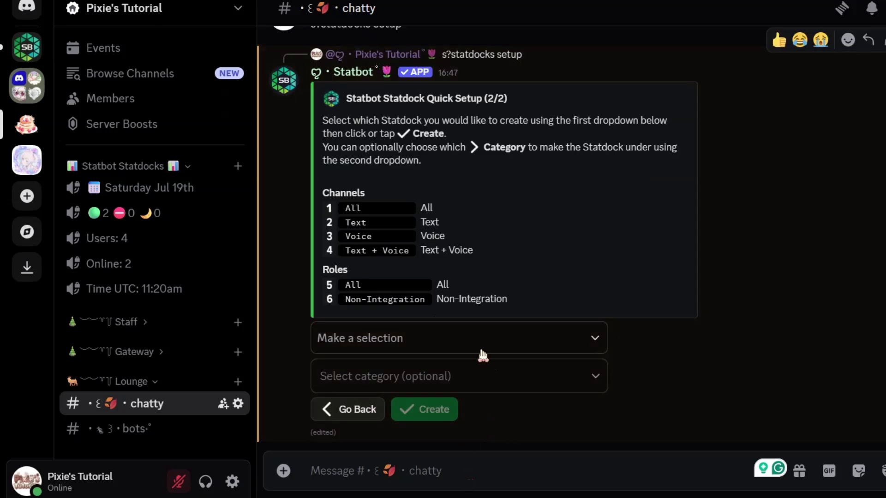
left_click(483, 353)
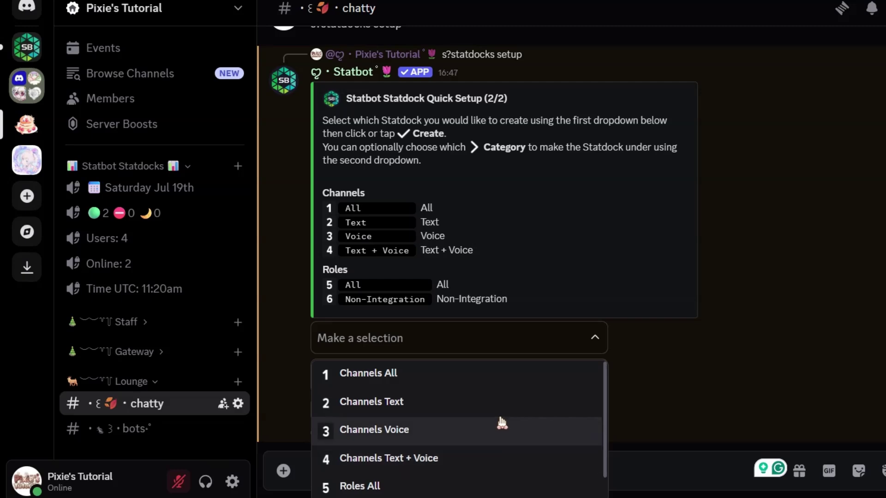
left_click(597, 304)
left_click(510, 390)
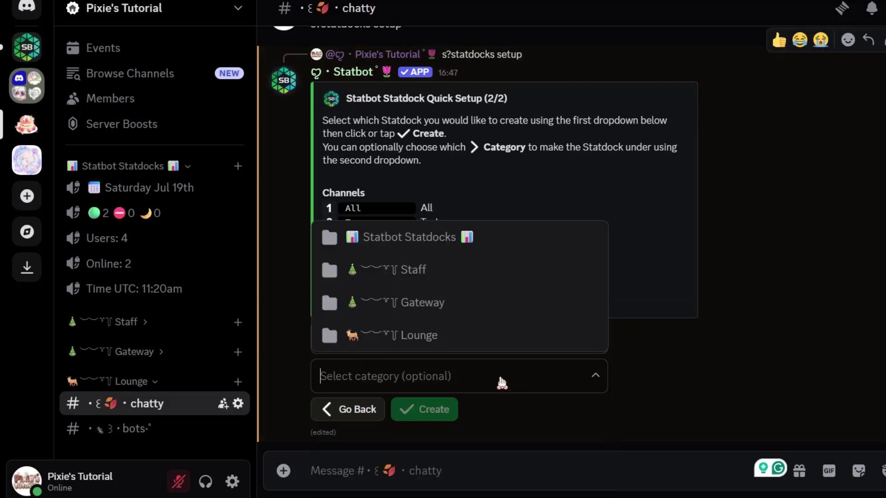
left_click(538, 415)
left_click(530, 337)
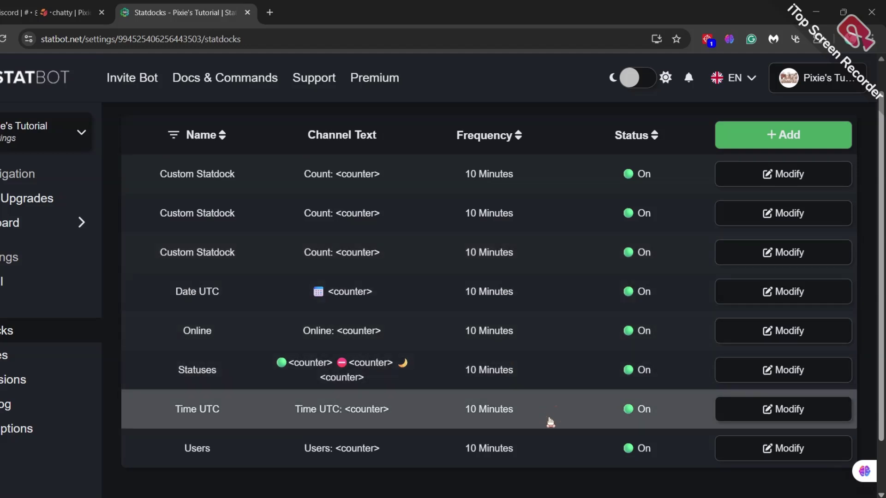
left_click(738, 414)
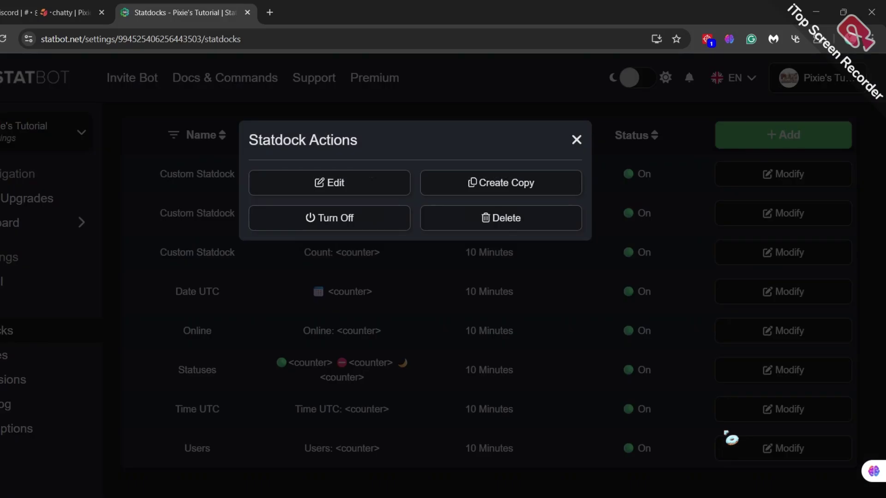
left_click(351, 189)
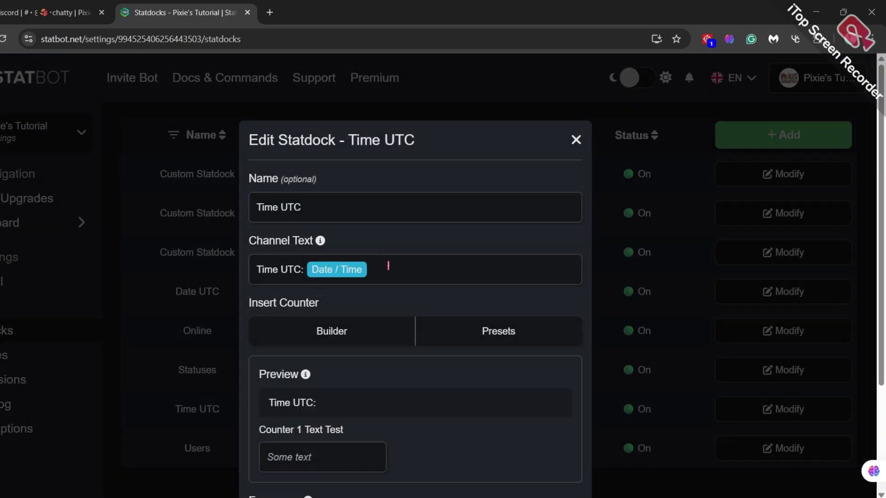
scroll(388, 266, "down", 1)
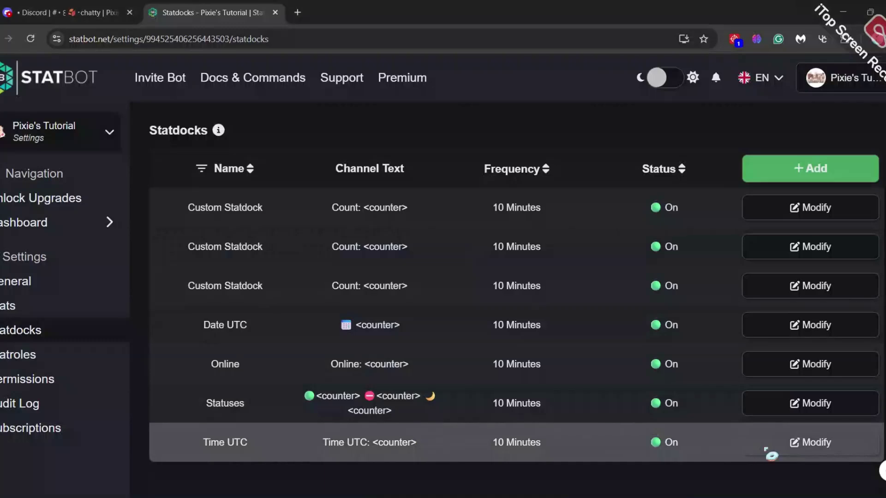
left_click(768, 451)
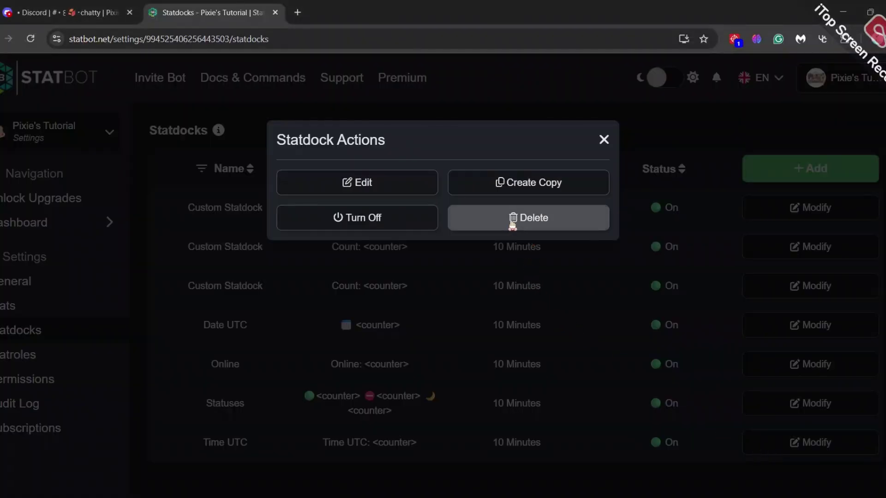
left_click(559, 470)
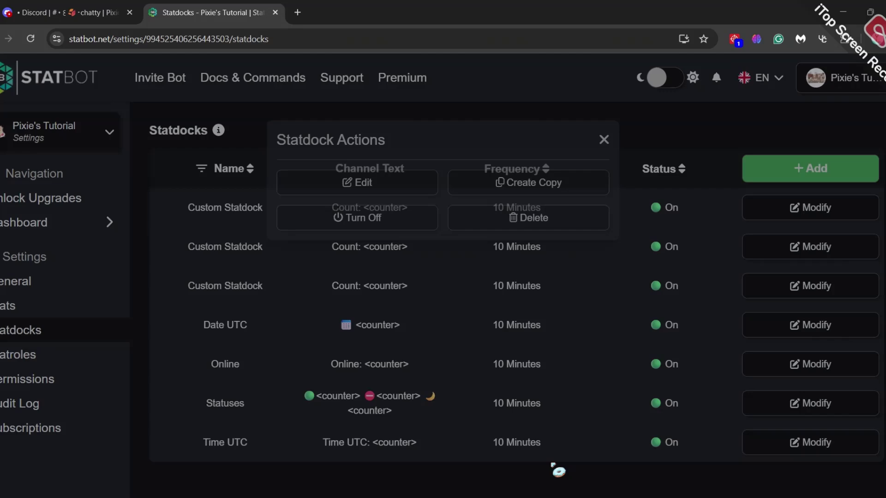
Step: Add a new statdock and open the Builder for its channel text
left_click(803, 180)
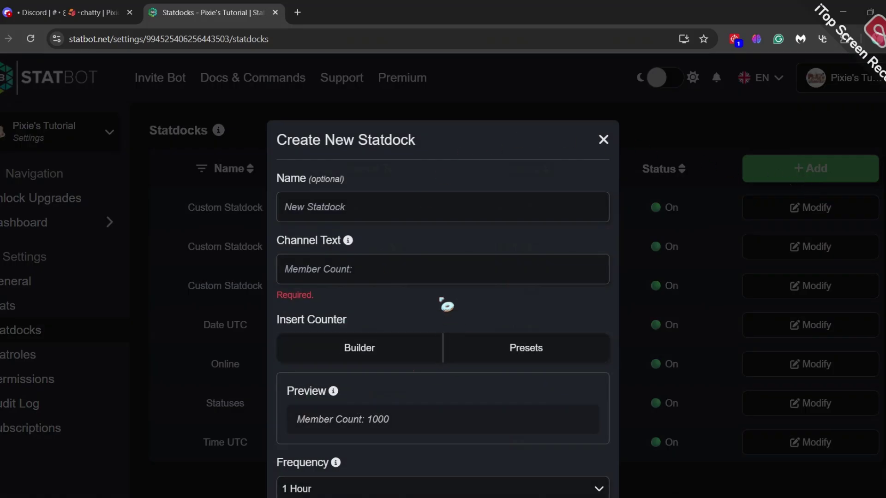
scroll(447, 305, "down", 3)
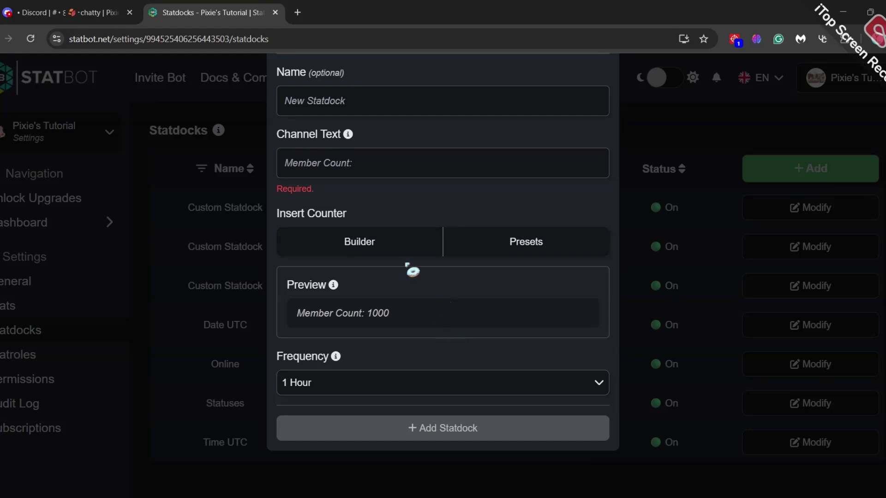
left_click(394, 252)
scroll(485, 318, "down", 3)
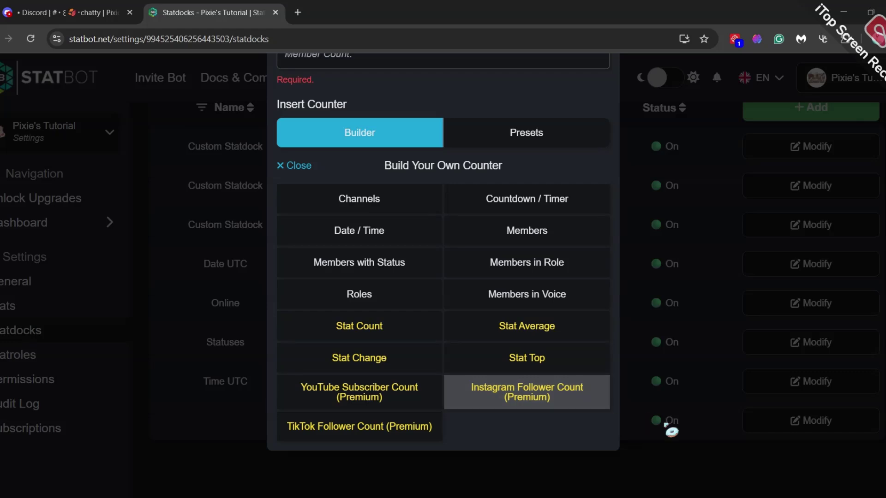
scroll(499, 330, "up", 3)
Step: Choose a Countdown / Timer counter with Minute enabled and Minute Text set to 3
left_click(495, 316)
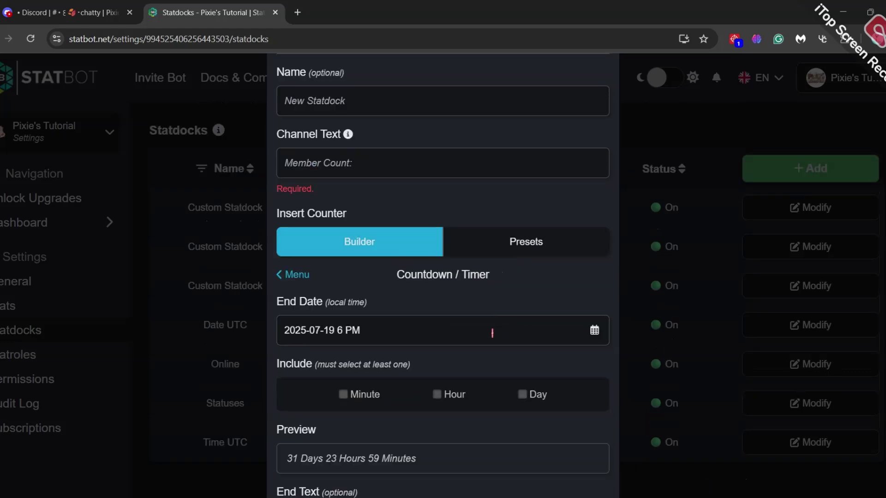
scroll(493, 341, "down", 3)
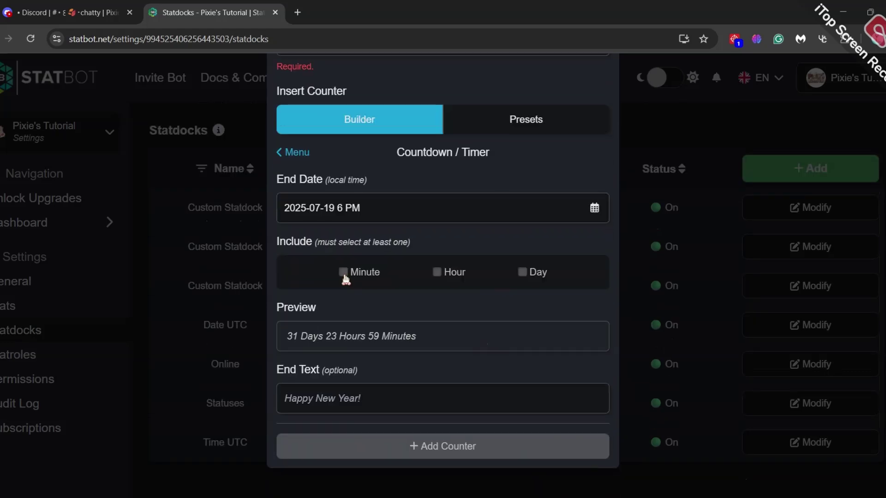
left_click(343, 273)
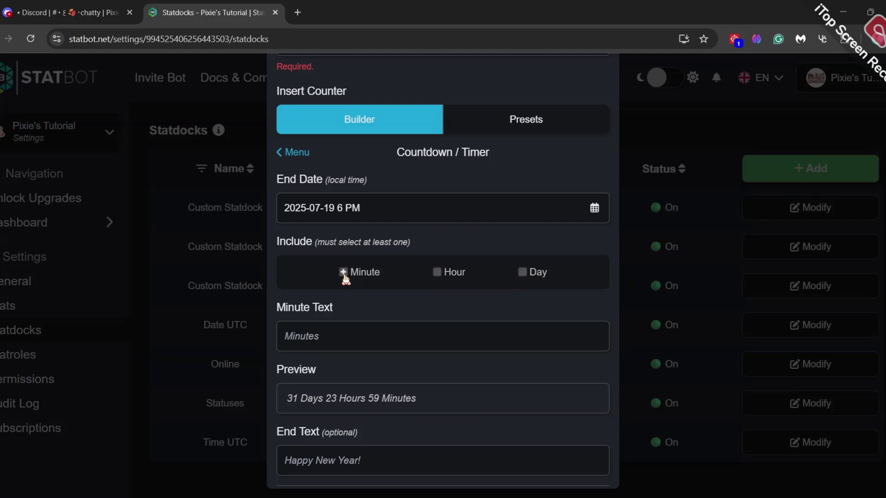
left_click(369, 338)
type("3 Mins")
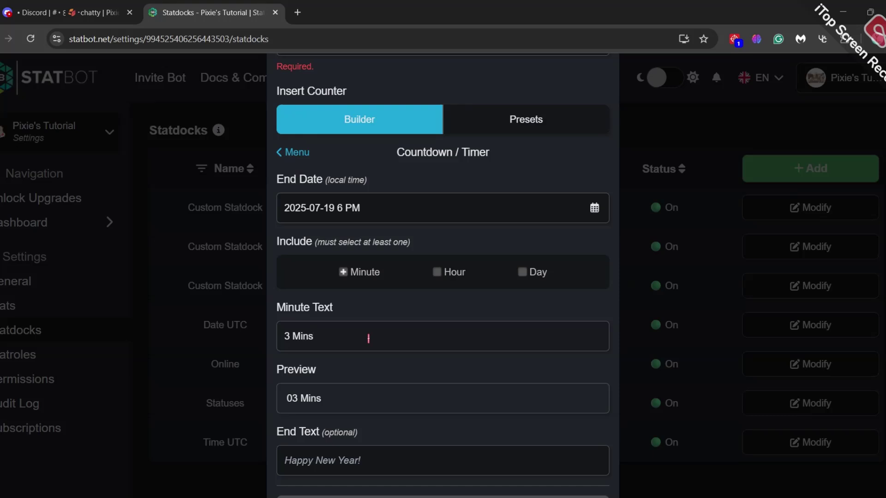
scroll(367, 369, "down", 2)
scroll(372, 259, "up", 2)
Step: Insert the Countdown / Timer '24 hours from now' preset into the channel text
left_click(505, 132)
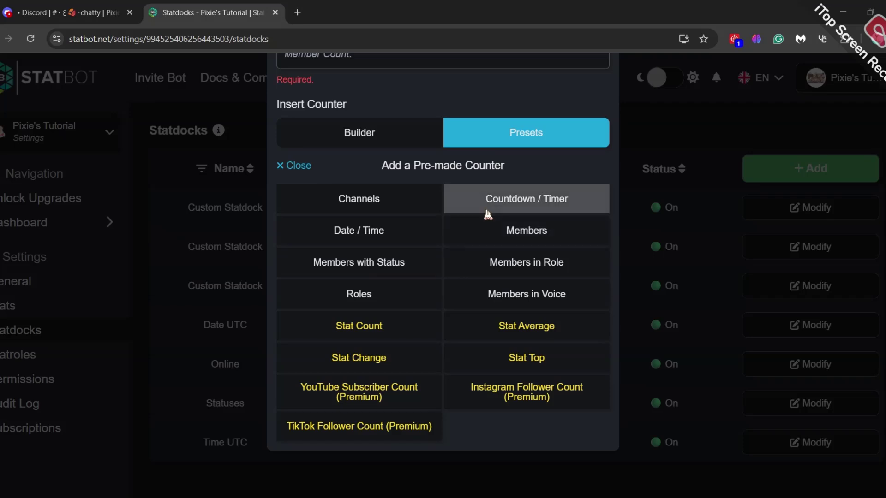
left_click(488, 213)
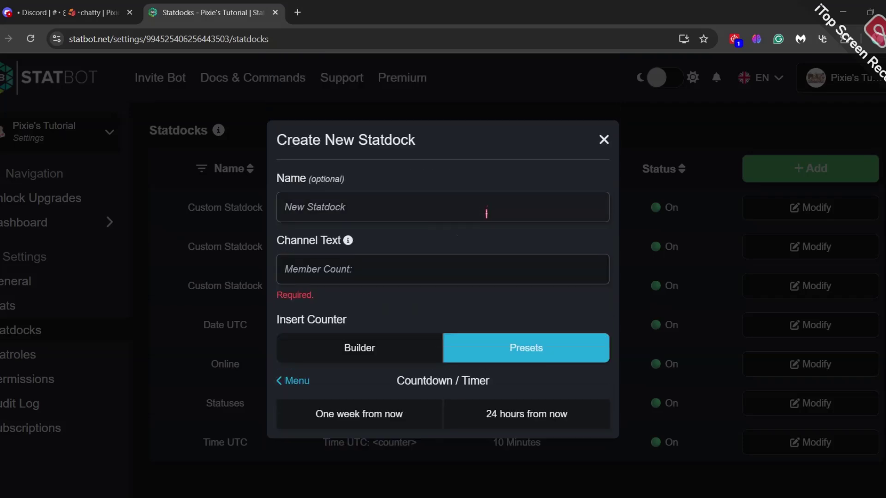
left_click(490, 409)
scroll(501, 429, "down", 3)
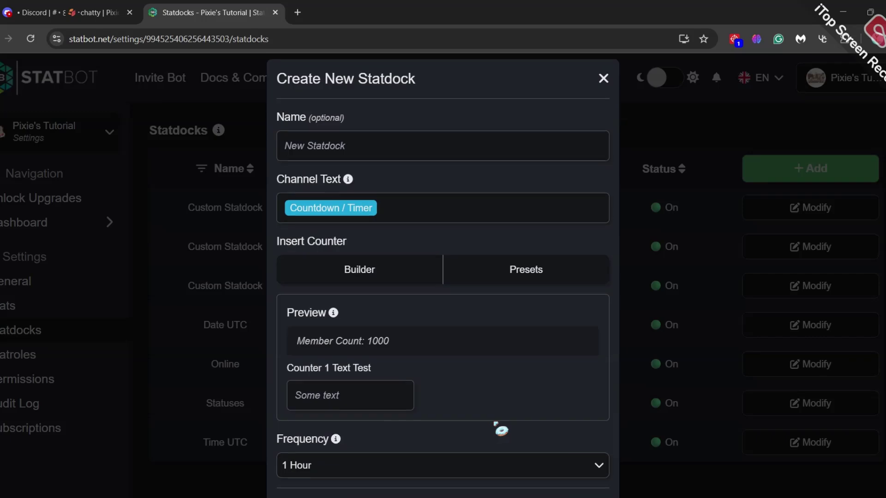
Step: Set the statdock's update frequency to 10 Minutes
left_click(485, 415)
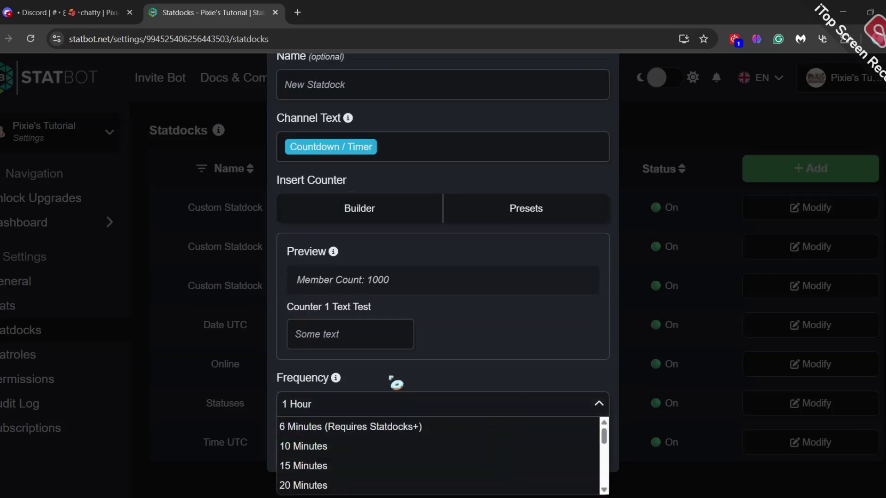
scroll(319, 454, "down", 2)
scroll(323, 452, "up", 2)
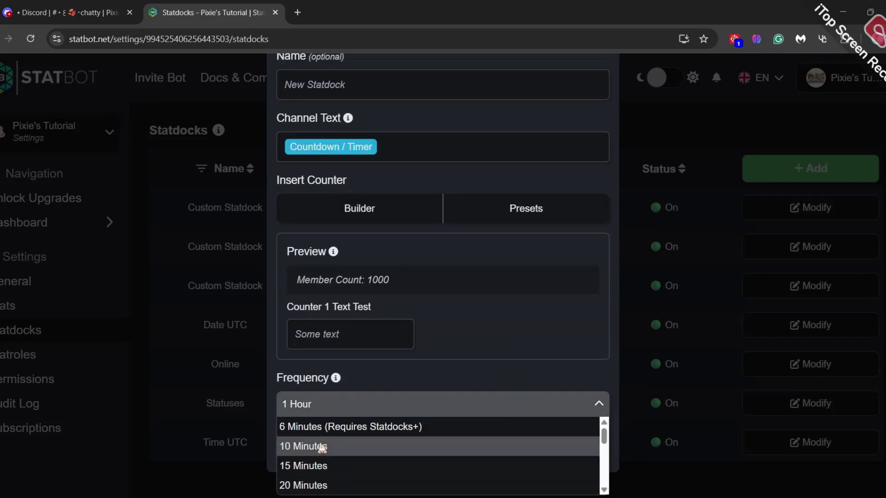
left_click(314, 448)
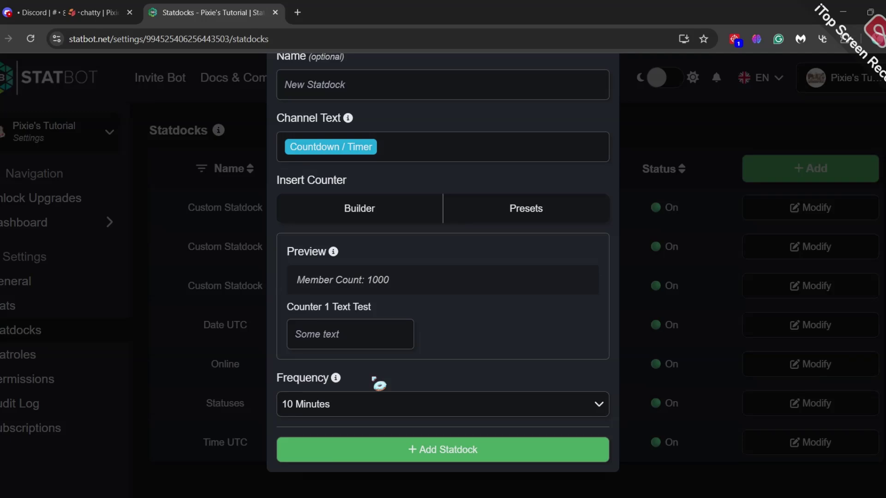
Step: Add the countdown statdock and find its '23 Hours 58 Mins' channel in Discord's sidebar
left_click(366, 454)
left_click(69, 12)
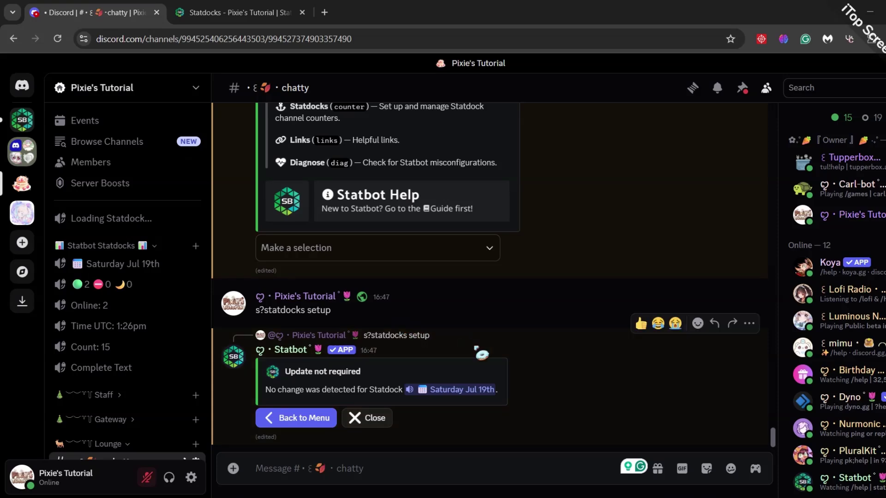
scroll(139, 276, "down", 1)
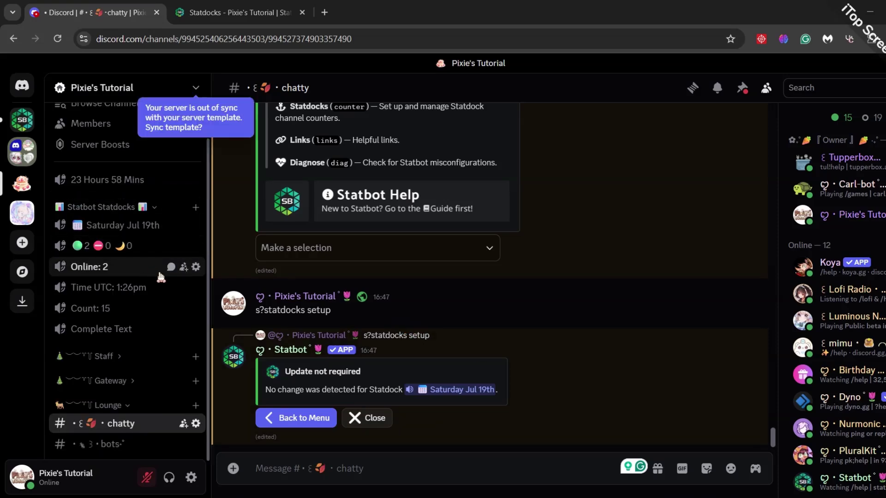